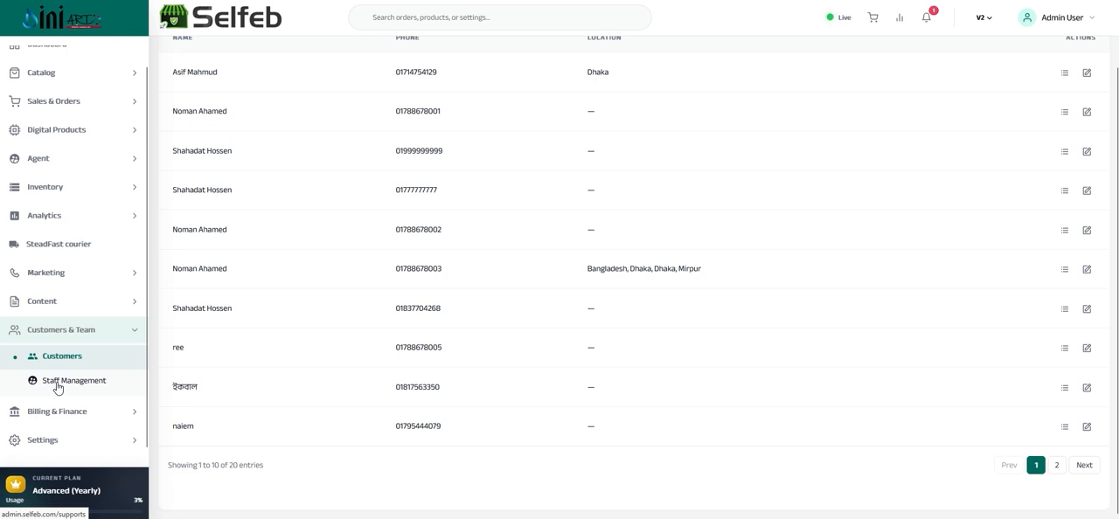
# Open the staff management page and start a new sub admin with the Sales role
pyautogui.click(58, 386)
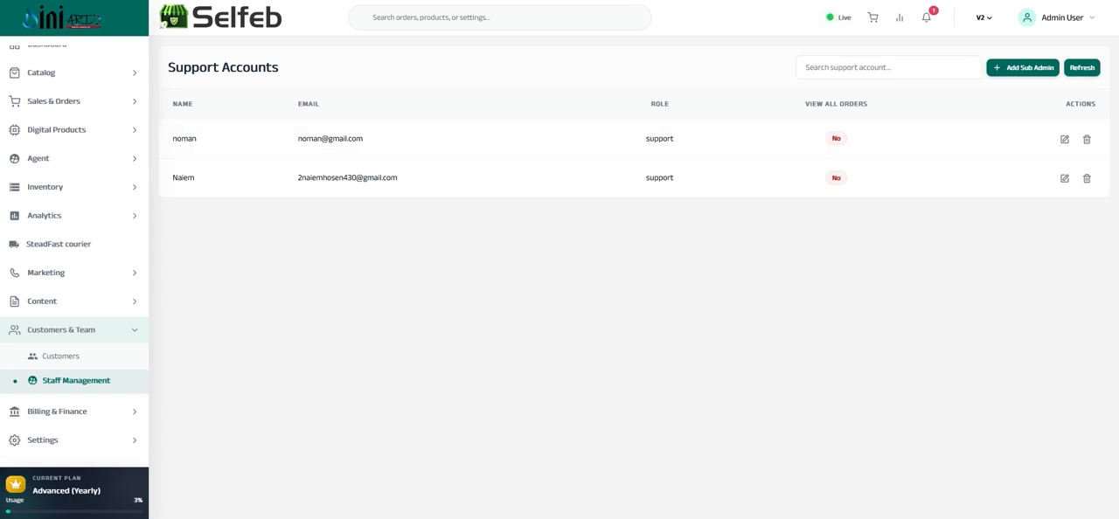
pyautogui.click(1024, 69)
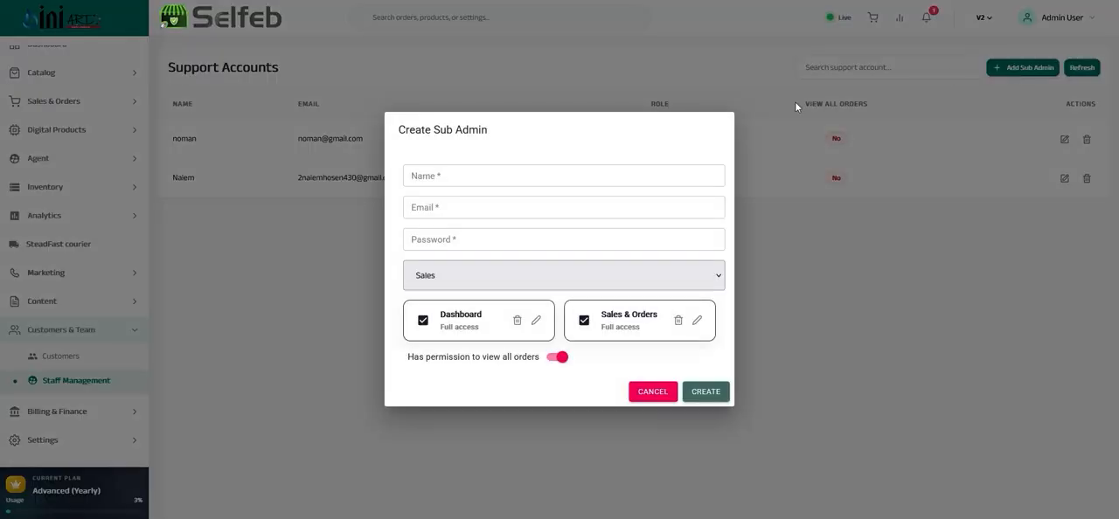
pyautogui.click(430, 177)
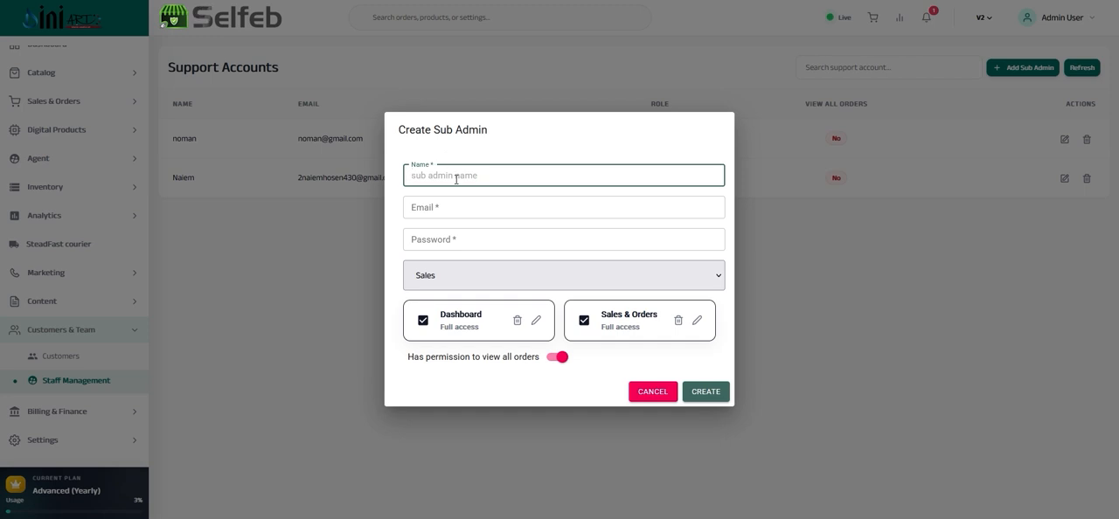
pyautogui.click(494, 284)
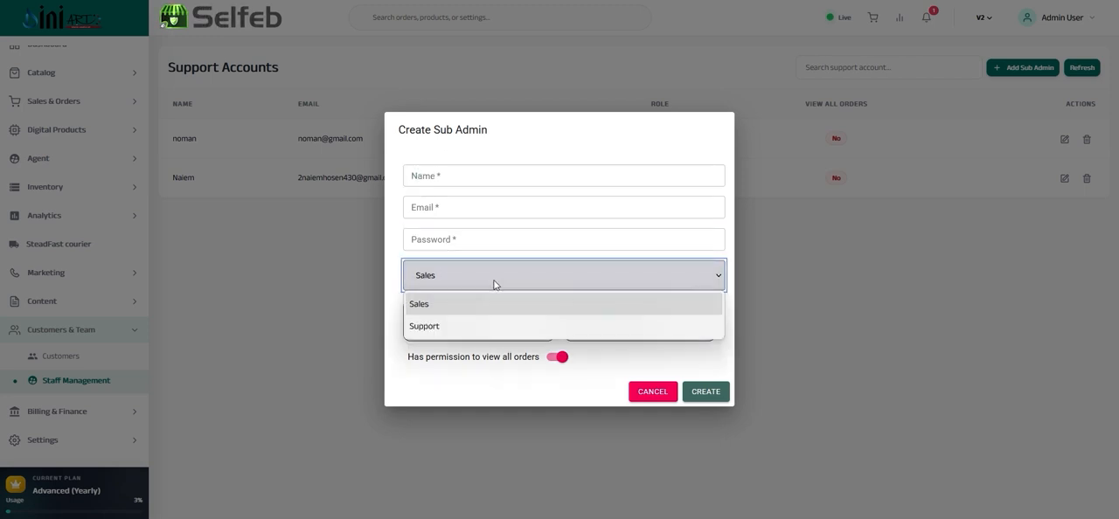
pyautogui.click(422, 305)
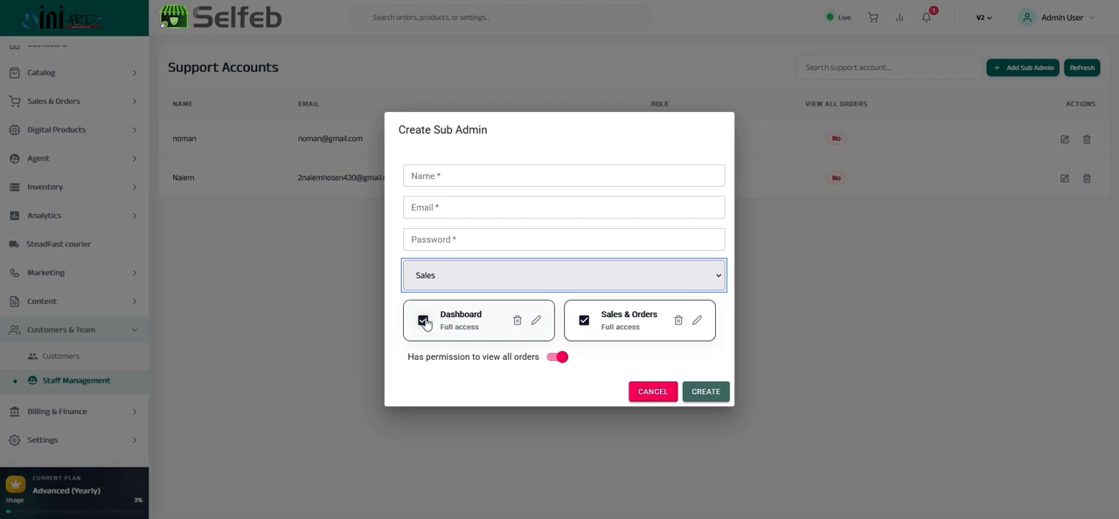
# Remove the sub admin's Dashboard access and grant every Sales & Orders route except /courier
pyautogui.click(423, 321)
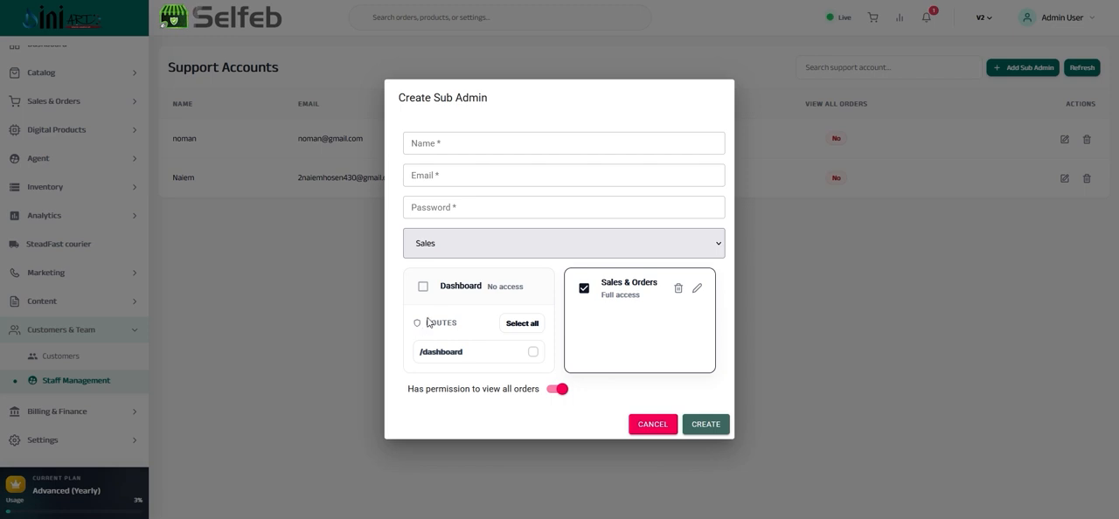
pyautogui.click(582, 295)
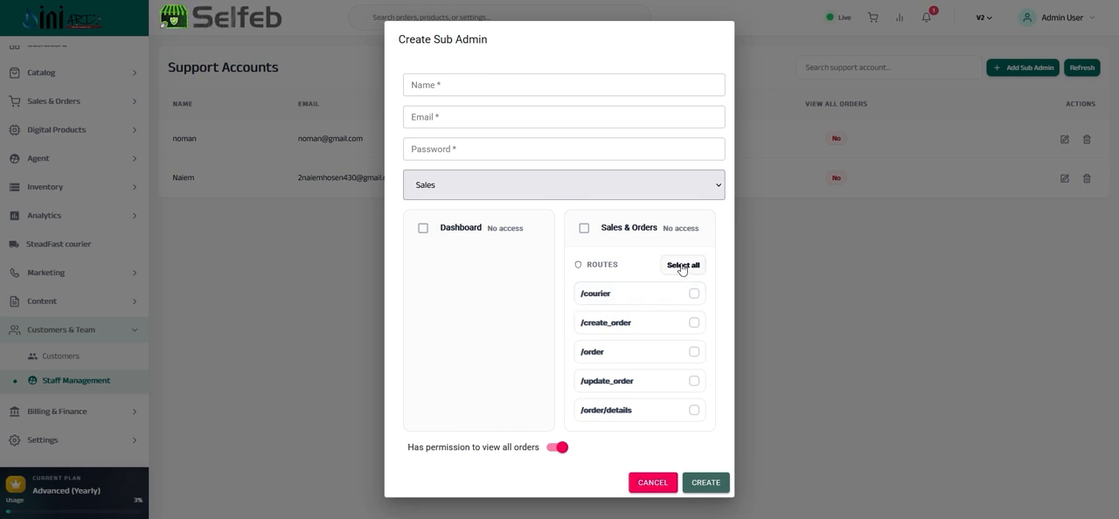
pyautogui.click(584, 228)
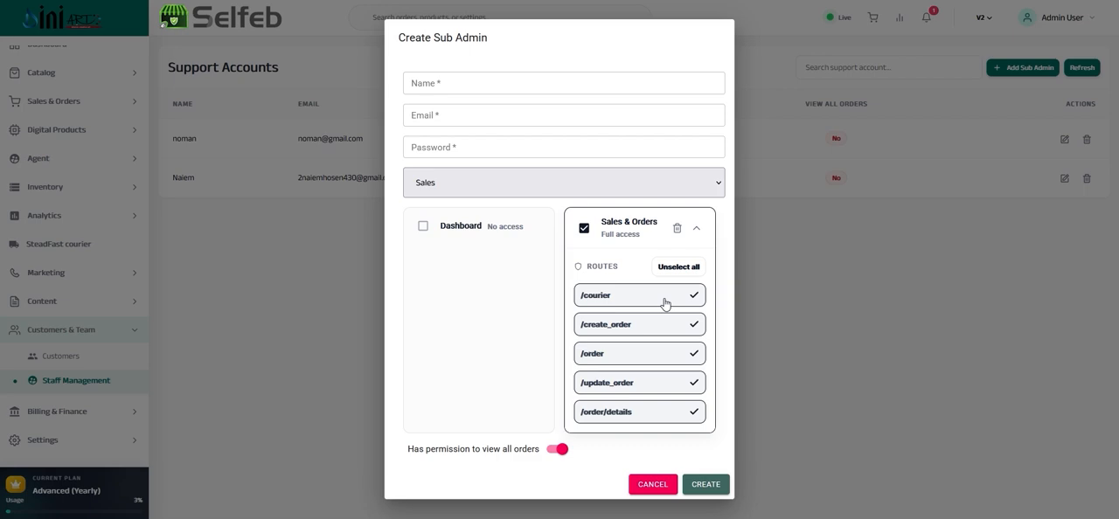
pyautogui.click(584, 229)
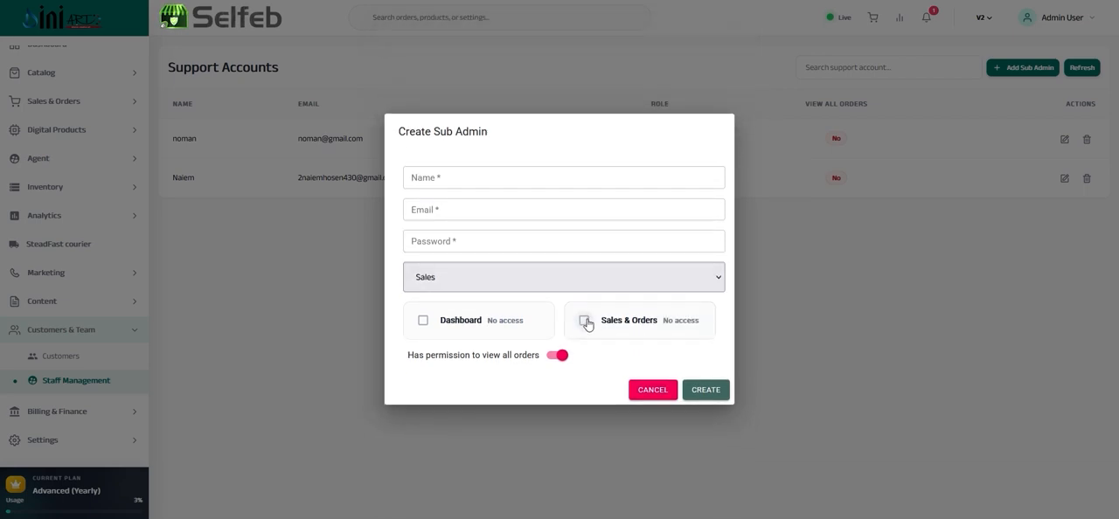
pyautogui.click(584, 320)
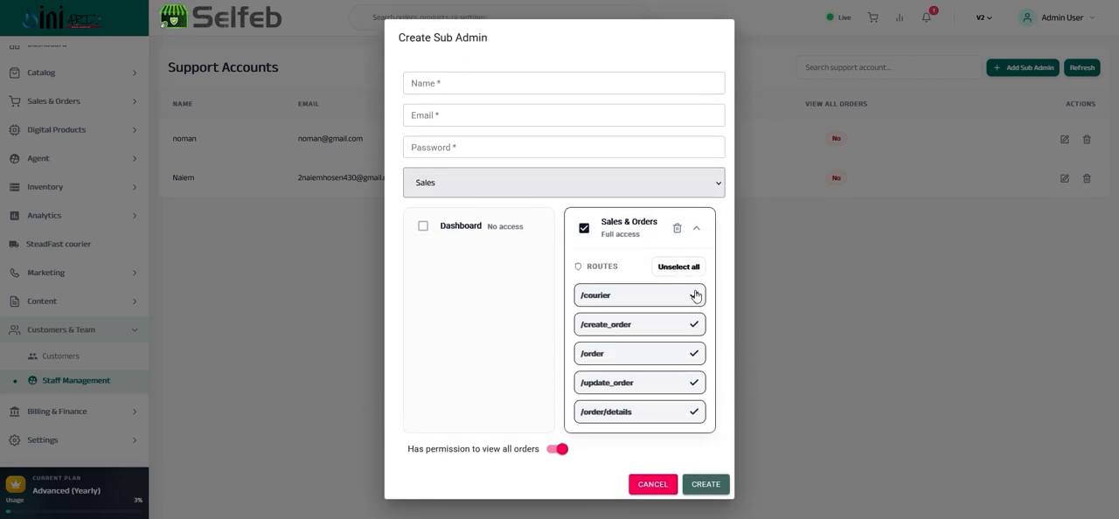
pyautogui.click(695, 297)
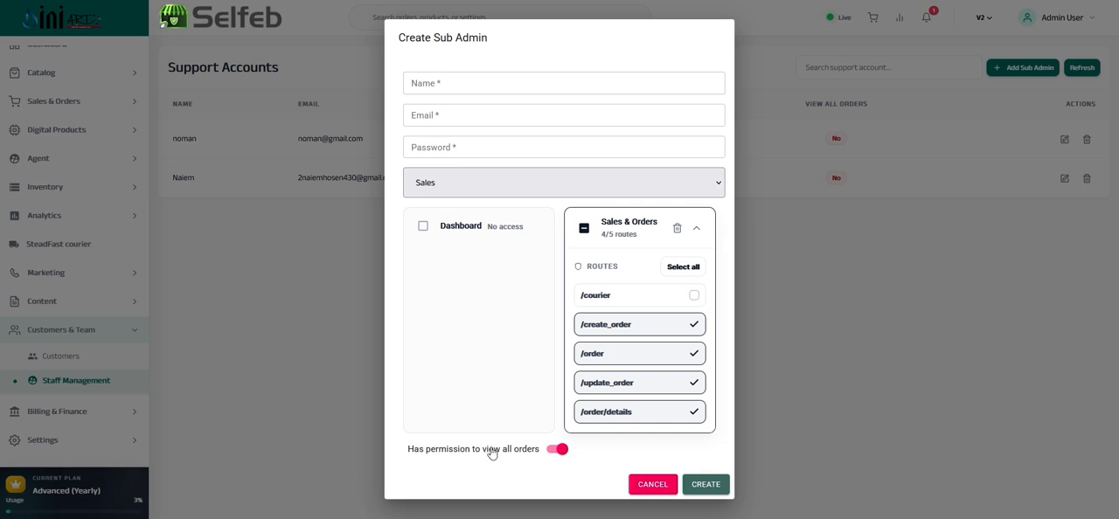
# Turn off the permission to view all orders and change the sub admin's role to Support
pyautogui.click(556, 451)
pyautogui.click(552, 190)
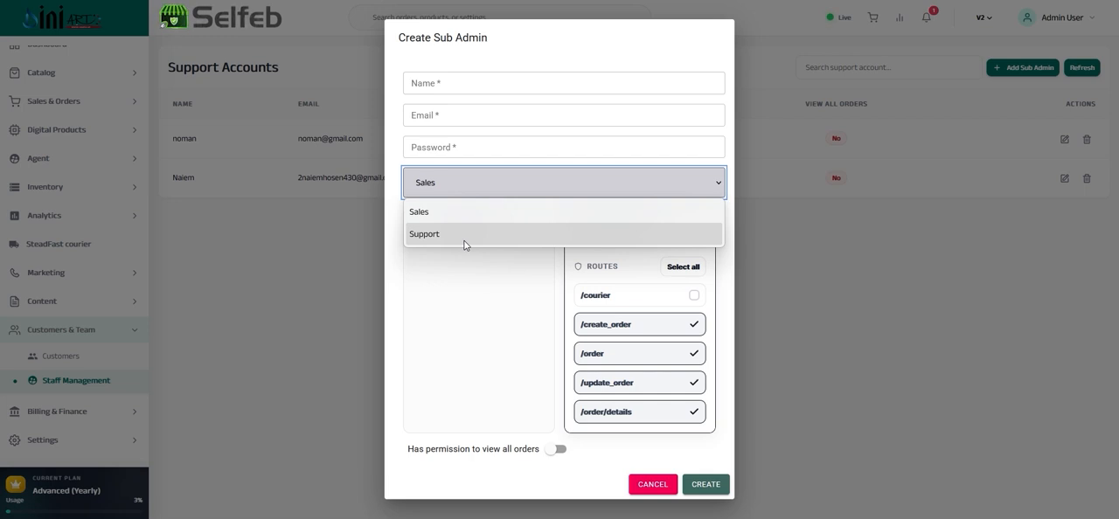
pyautogui.click(444, 220)
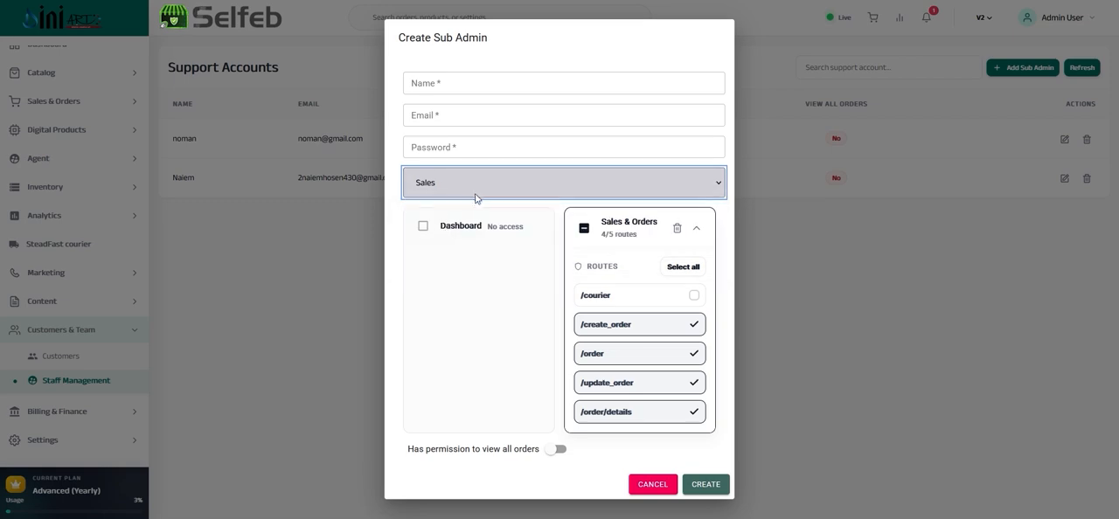
pyautogui.click(476, 193)
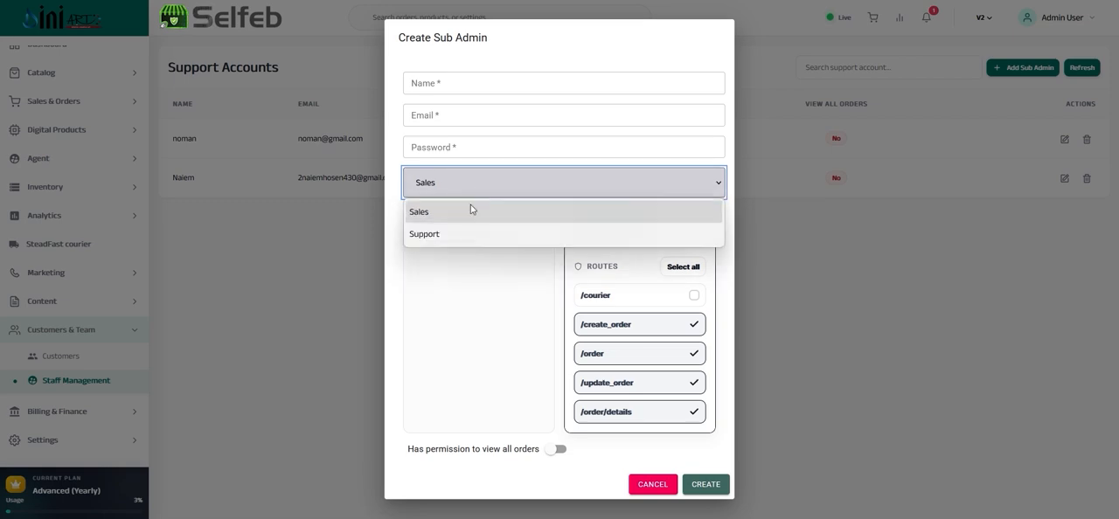
pyautogui.click(435, 236)
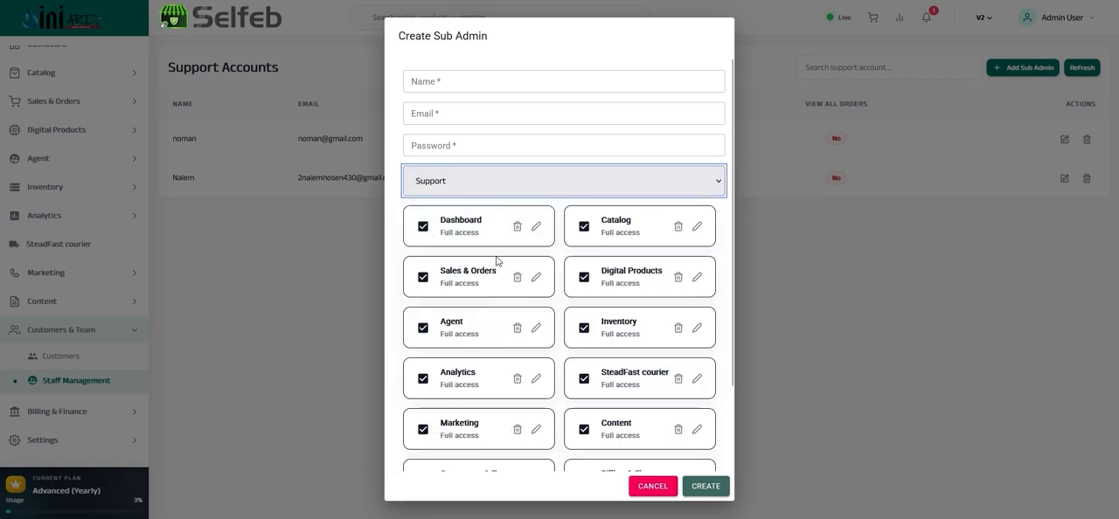
# Remove the /imagegallery route from the Support role's Catalog access, keeping the other Catalog routes granted
pyautogui.scroll(-2, 525, 184)
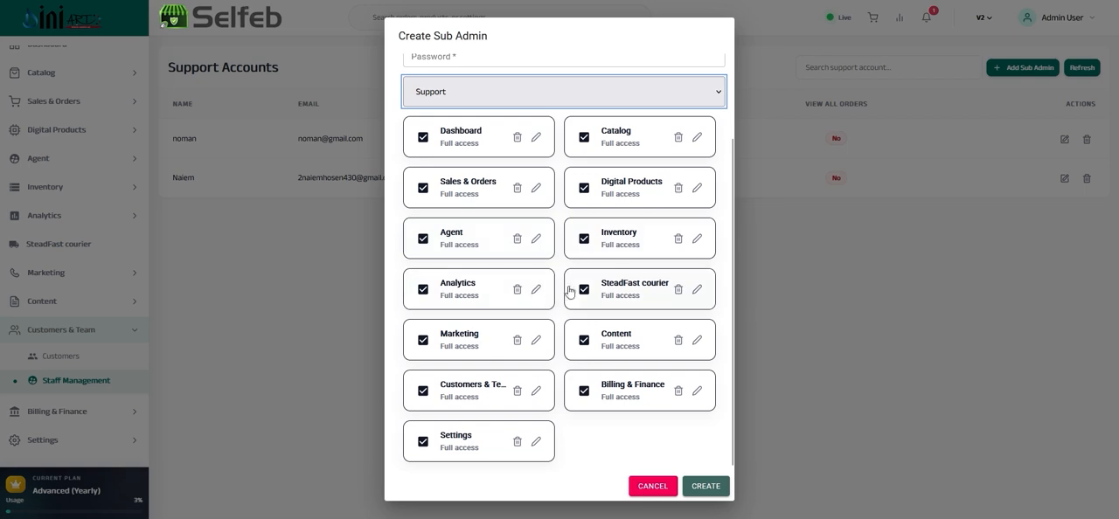
pyautogui.scroll(2, 576, 293)
pyautogui.scroll(-2, 586, 288)
pyautogui.scroll(2, 576, 208)
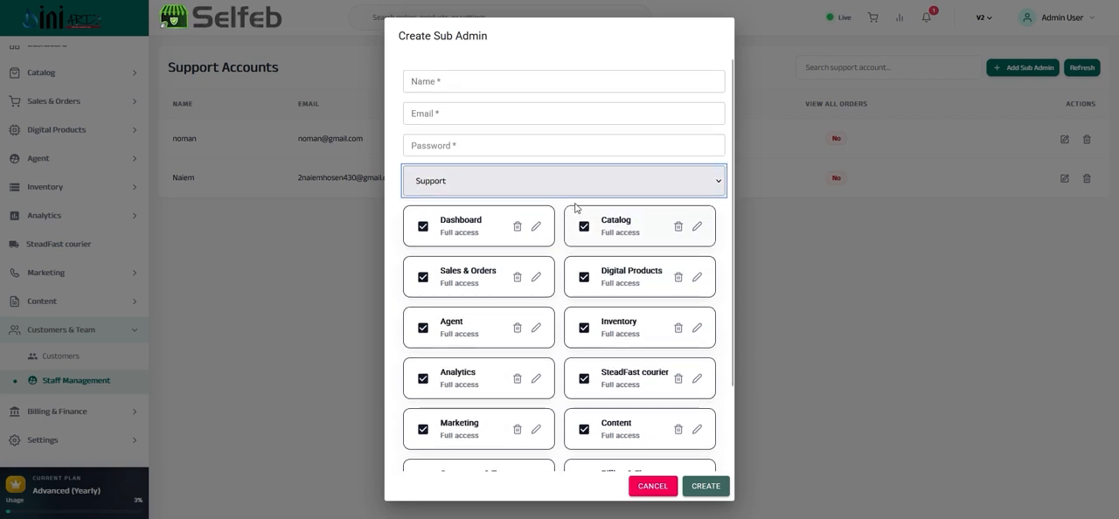
pyautogui.click(490, 225)
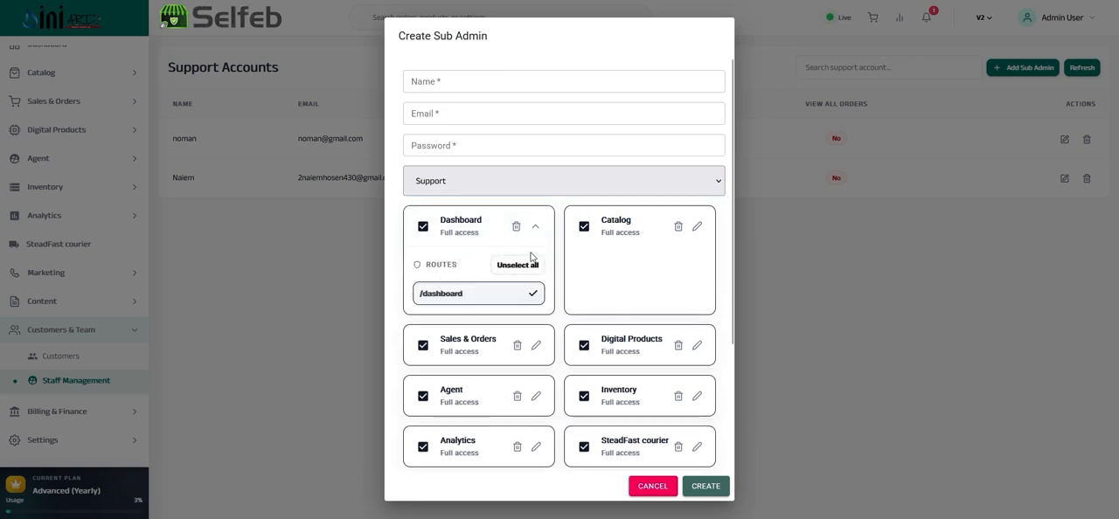
pyautogui.click(490, 229)
pyautogui.click(633, 228)
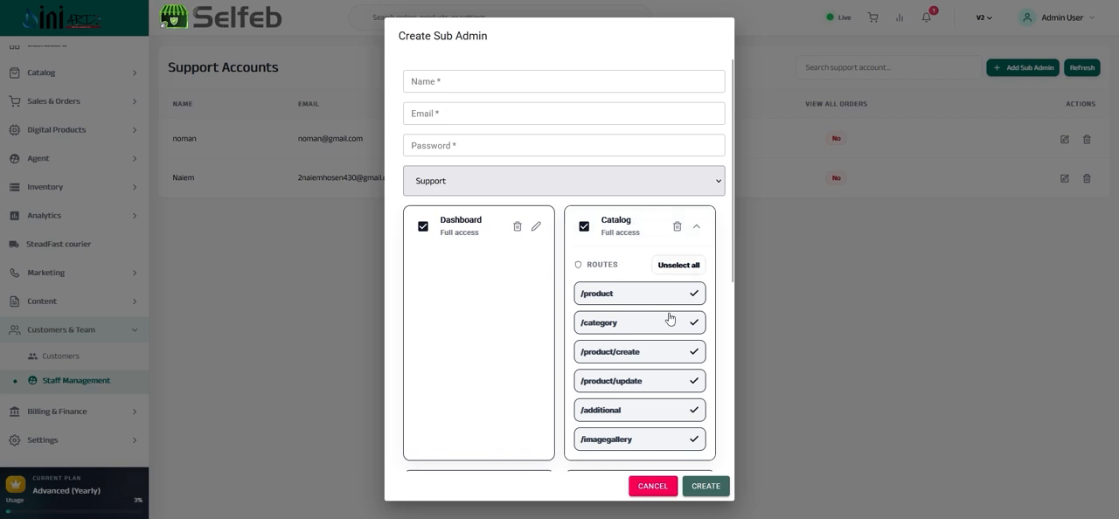
pyautogui.scroll(-3, 625, 284)
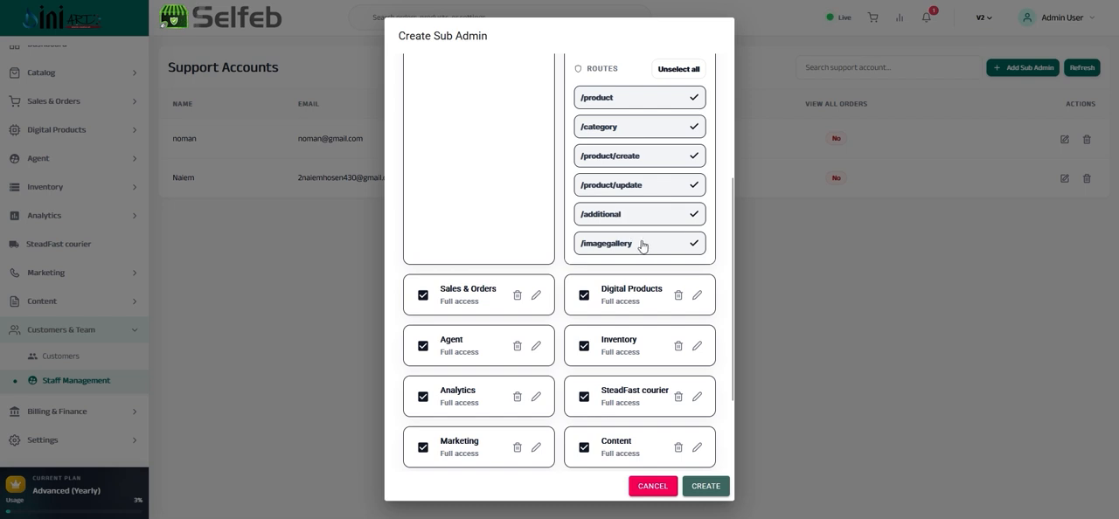
pyautogui.click(697, 245)
pyautogui.click(696, 215)
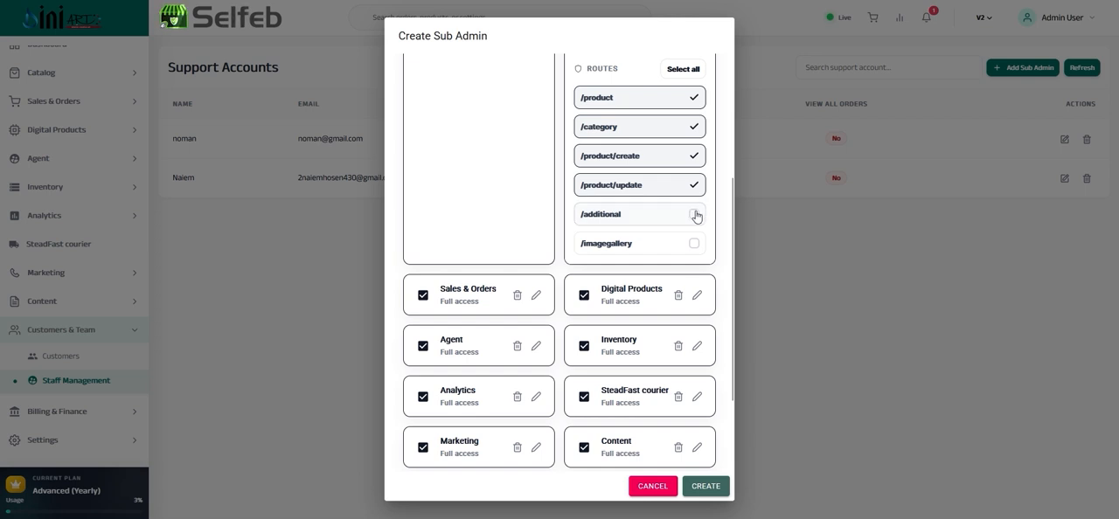
pyautogui.click(696, 215)
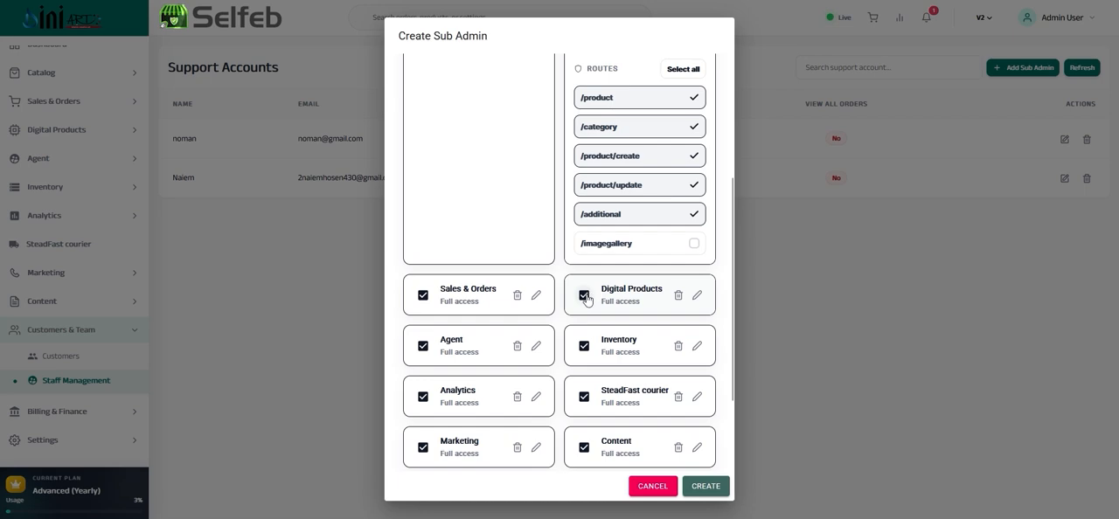
# Show the routes under Billing & Finance and review the sub admin form from its name field to its last permissions
pyautogui.scroll(-3, 485, 350)
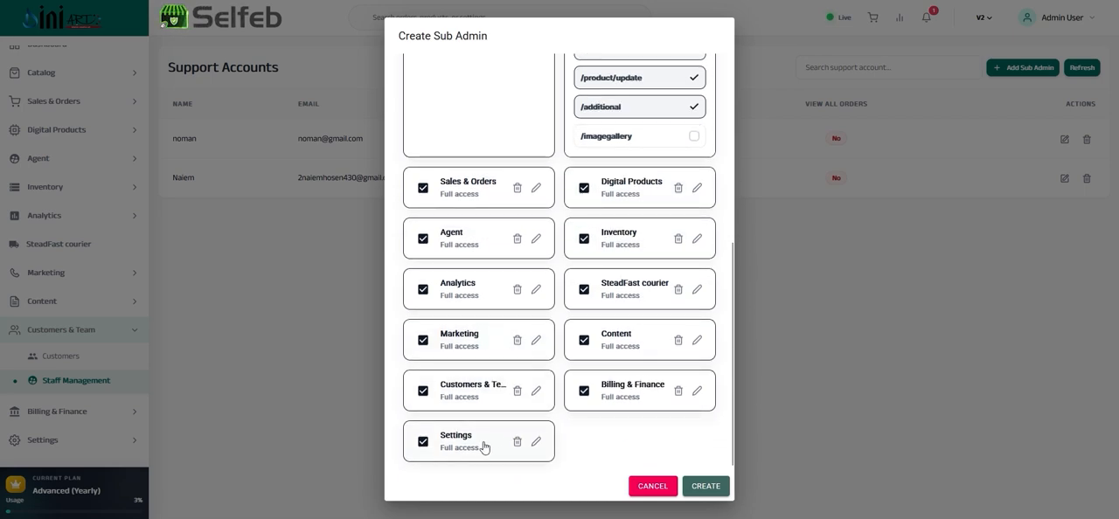
pyautogui.click(636, 392)
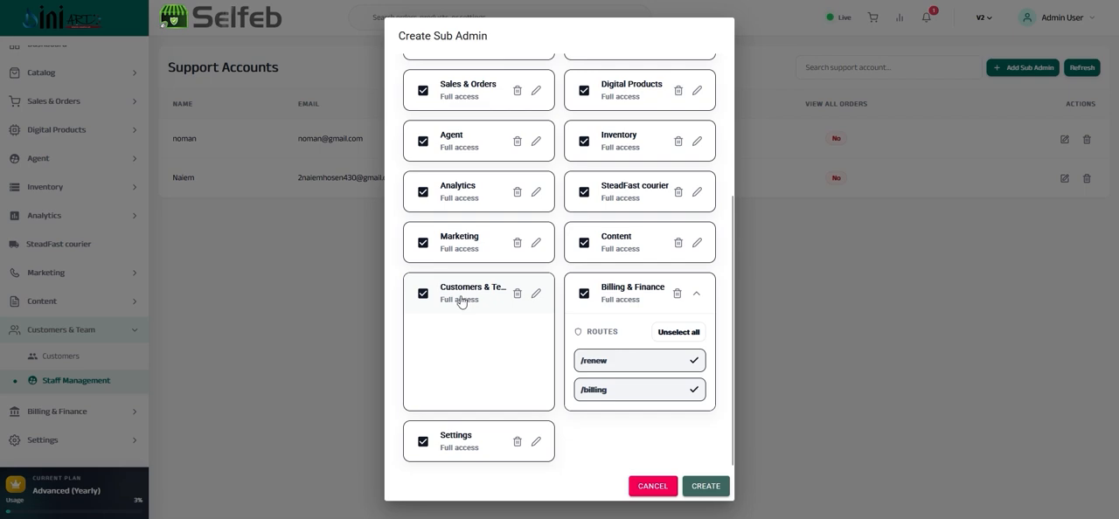
pyautogui.scroll(3, 462, 302)
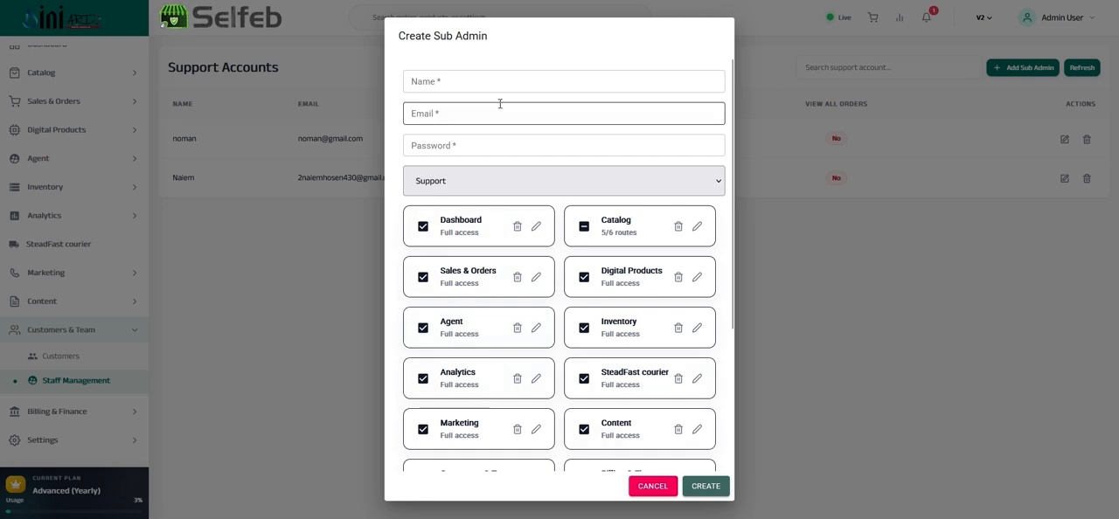
pyautogui.click(460, 80)
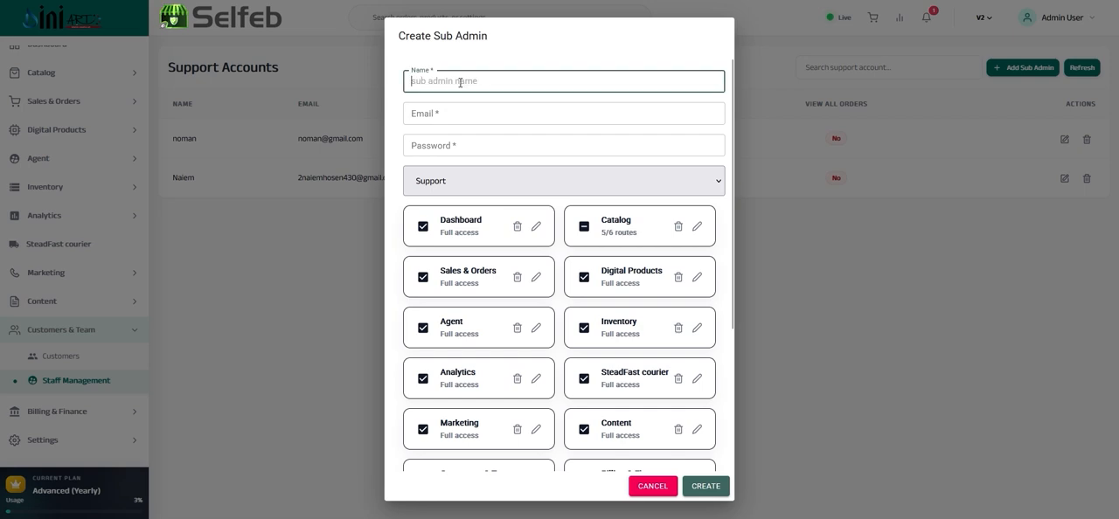
pyautogui.scroll(-3, 638, 328)
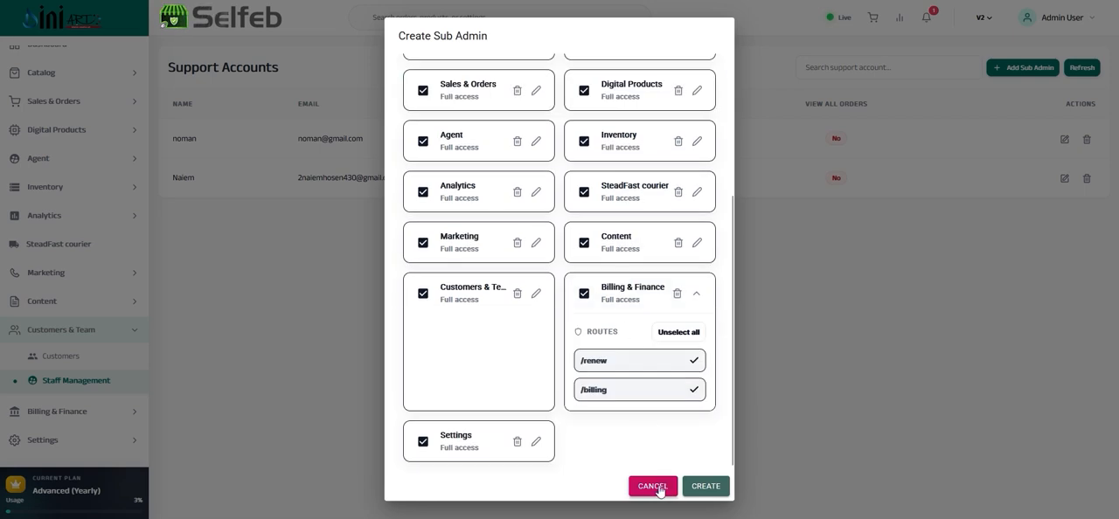